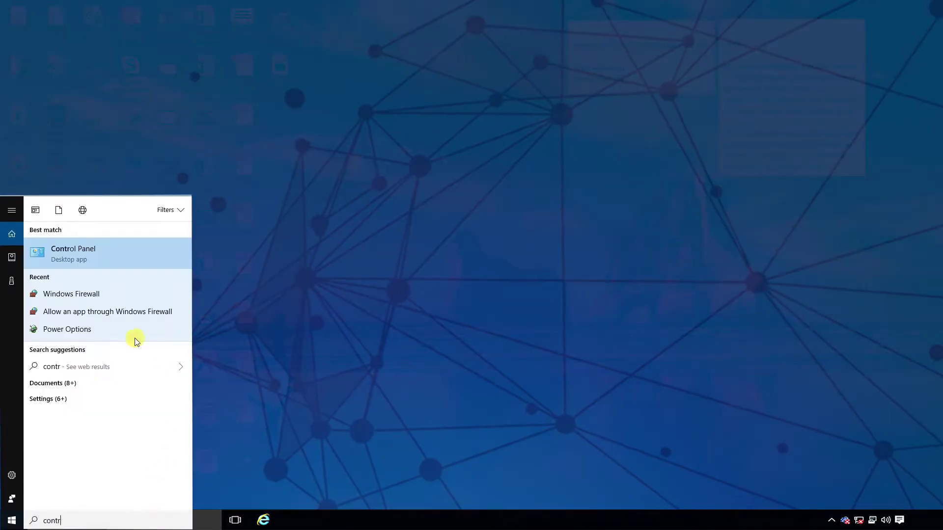
Open Control Panel from search, then System and Security and its Windows Firewall page
{"action": "left_click", "coordinate": [116, 251]}
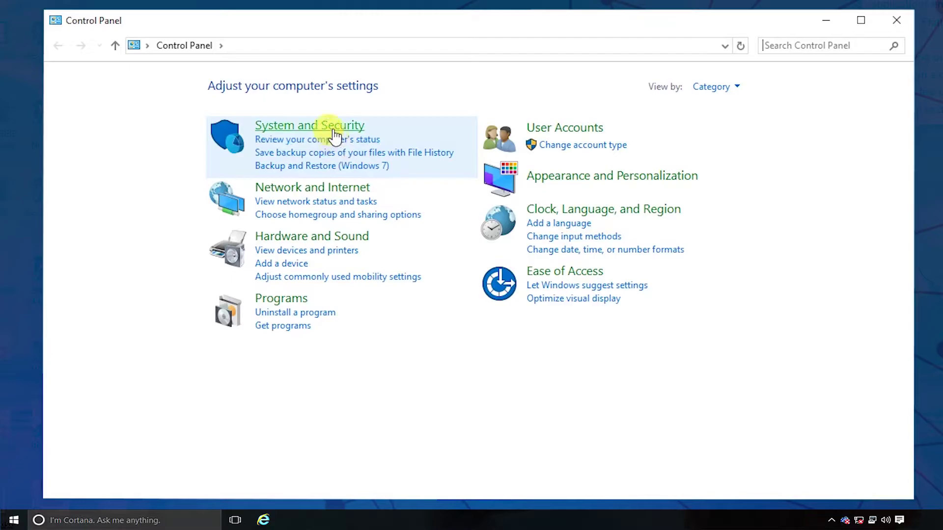
{"action": "left_click", "coordinate": [333, 130]}
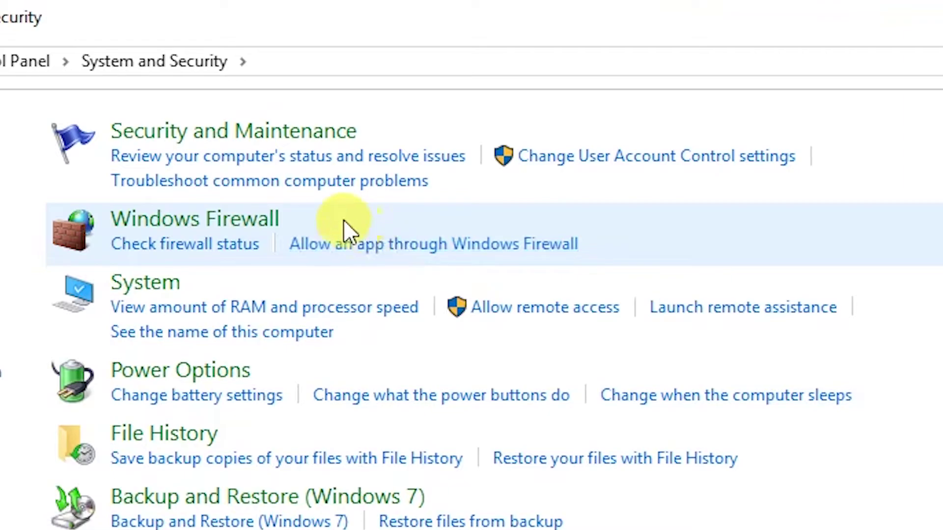
{"action": "left_click", "coordinate": [254, 221]}
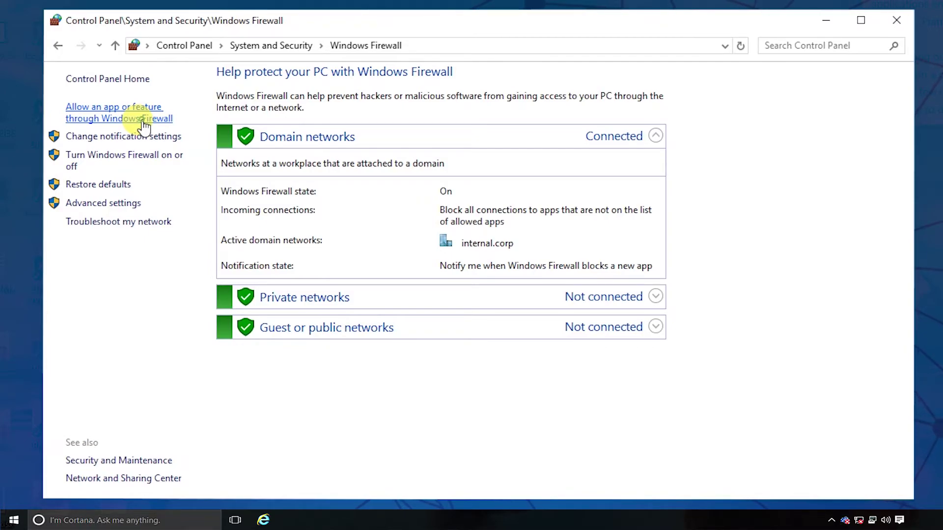
Show the list of apps allowed through Windows Firewall with their network permissions
{"action": "left_click", "coordinate": [144, 125]}
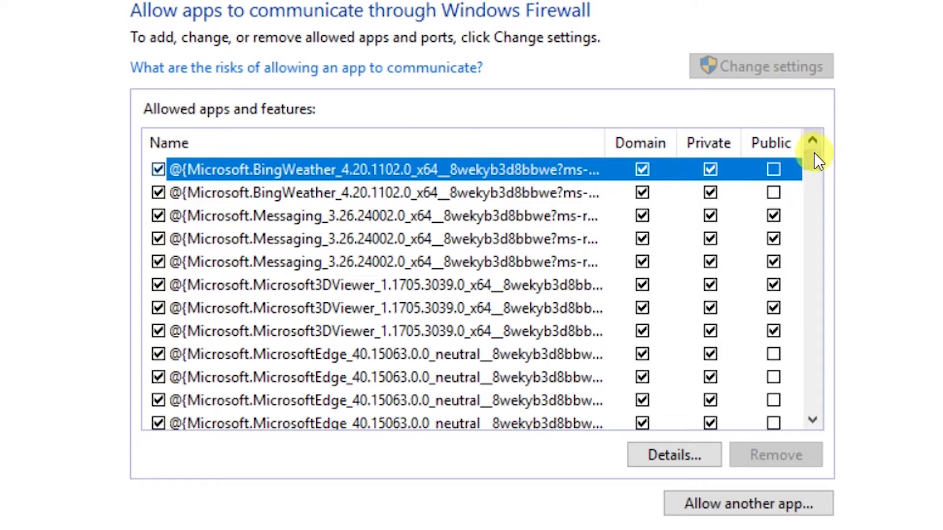
{"action": "left_click_drag", "start_coordinate": [814, 159], "coordinate": [816, 255]}
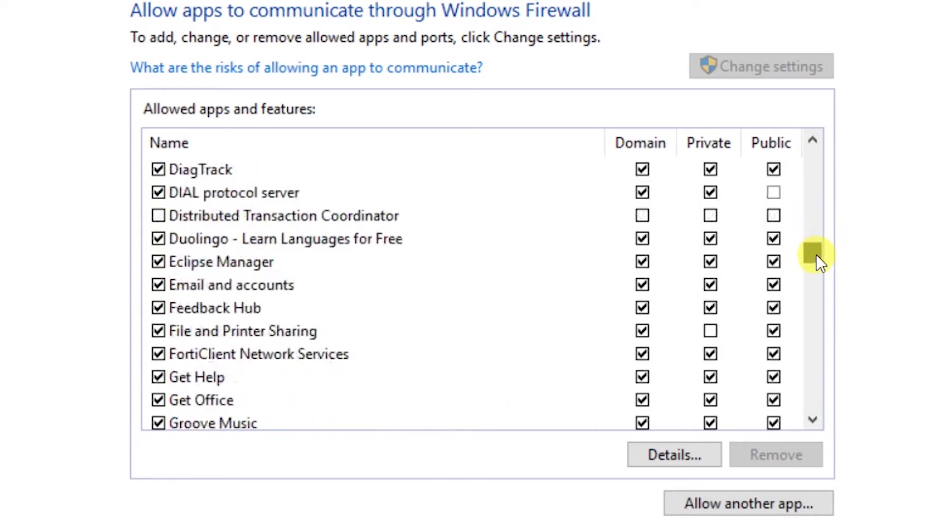
{"action": "left_click_drag", "start_coordinate": [816, 255], "coordinate": [813, 313]}
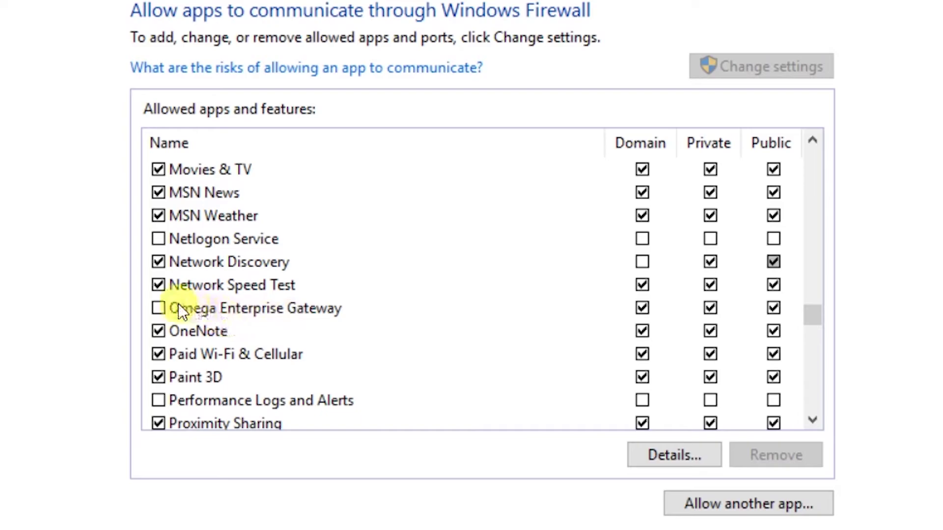
Allow Omega Enterprise Gateway through Windows Firewall, confirm, and close Control Panel
{"action": "left_click", "coordinate": [159, 308]}
{"action": "left_click", "coordinate": [609, 470]}
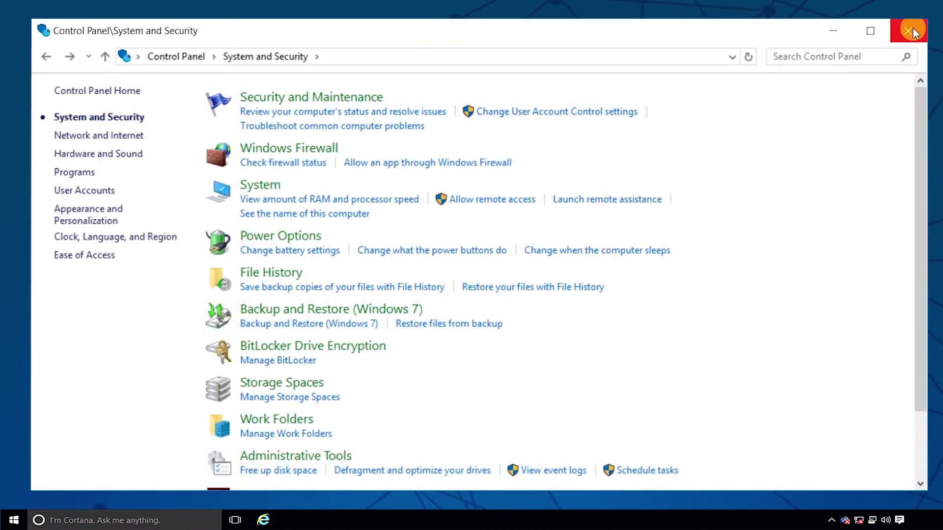
{"action": "left_click", "coordinate": [908, 31]}
Start the Omega Enterprise Gateway service and show its four-device dashboard
{"action": "left_click", "coordinate": [445, 288]}
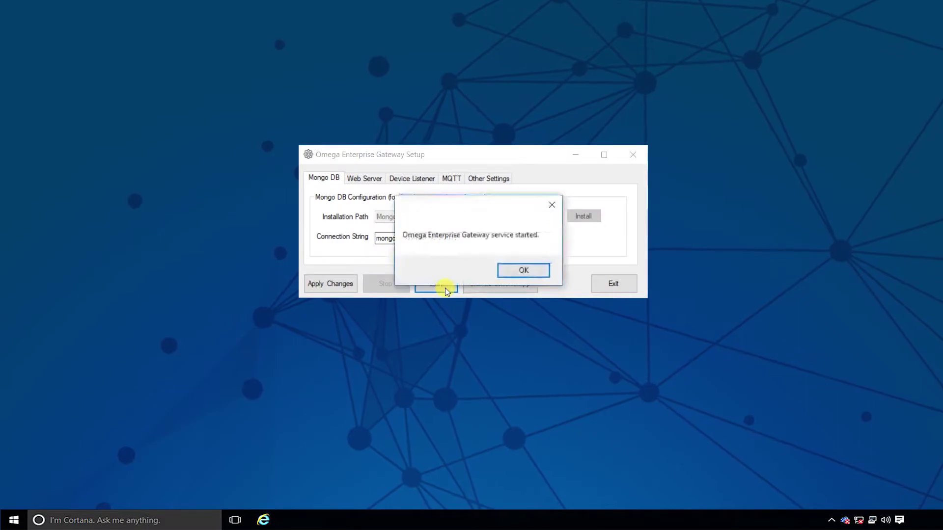
{"action": "left_click", "coordinate": [543, 272]}
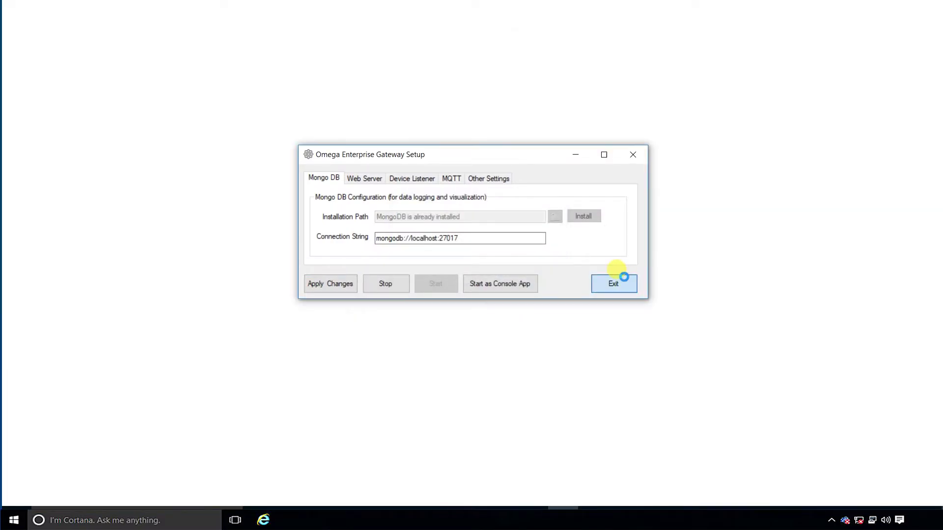
{"action": "left_click", "coordinate": [624, 280]}
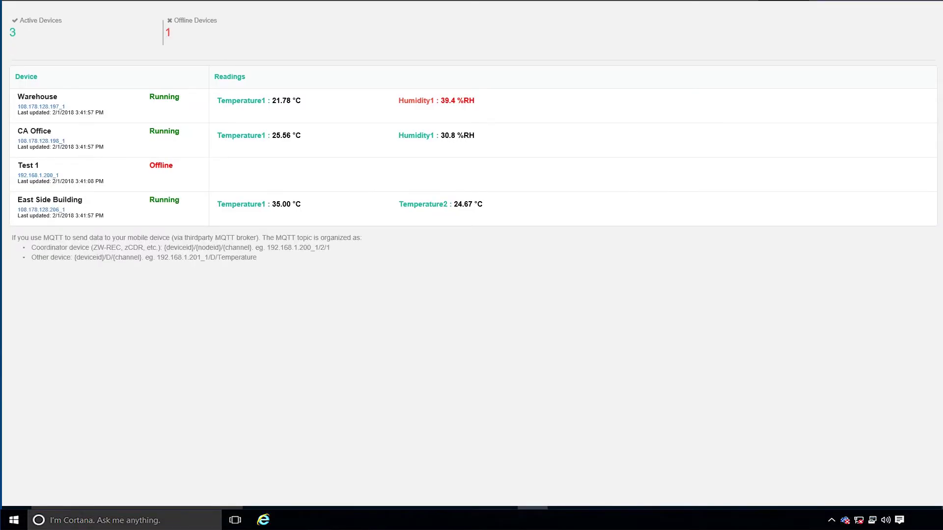